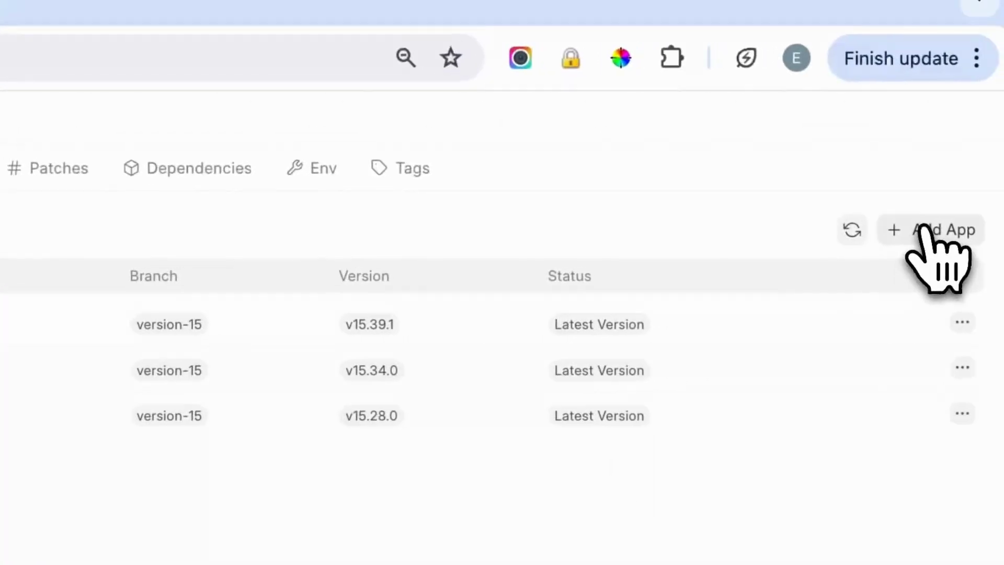
# Search 'emplo' and add Employee Self Service on branch version-15 to the bench.
pyautogui.click(934, 230)
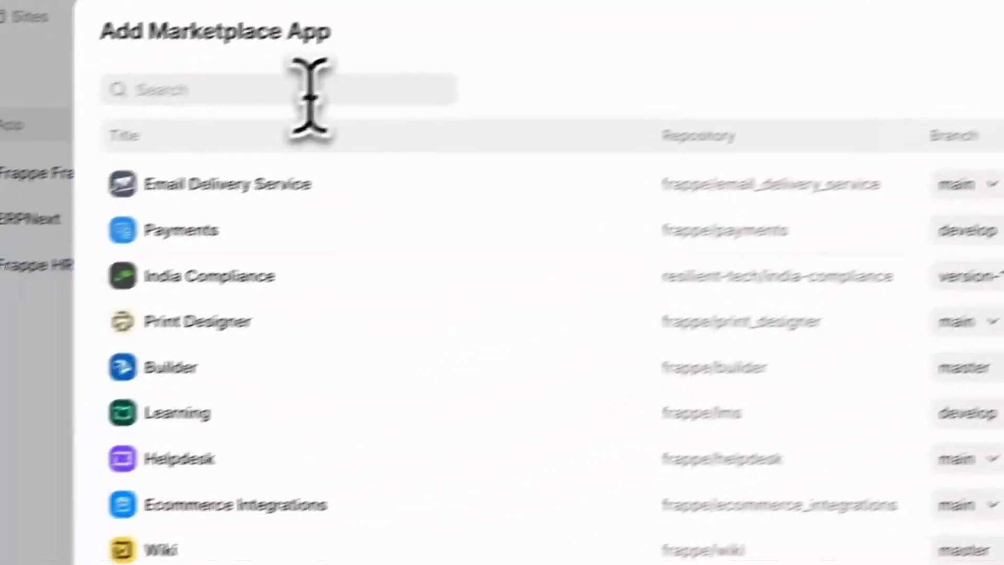
pyautogui.click(361, 71)
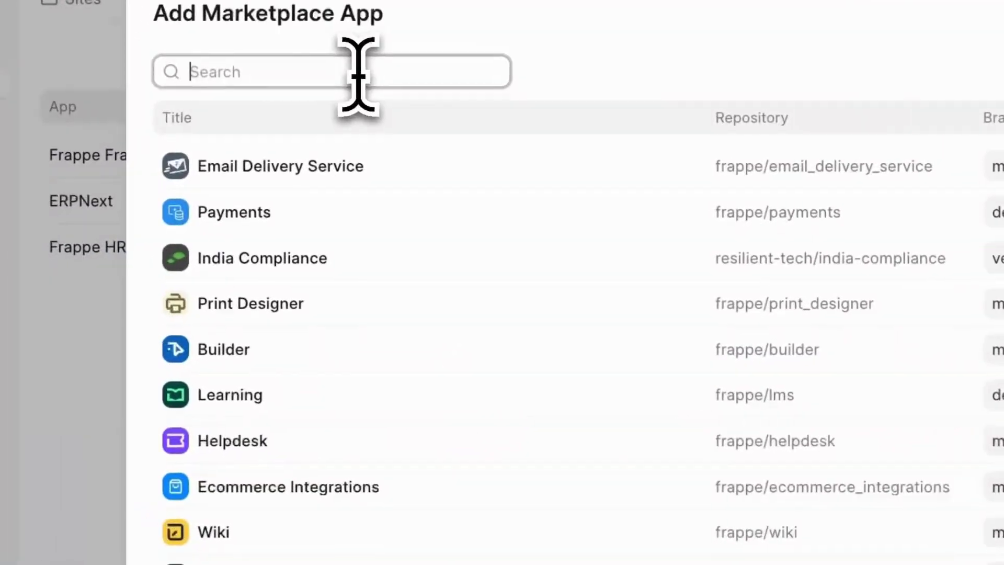
pyautogui.write('emplo')
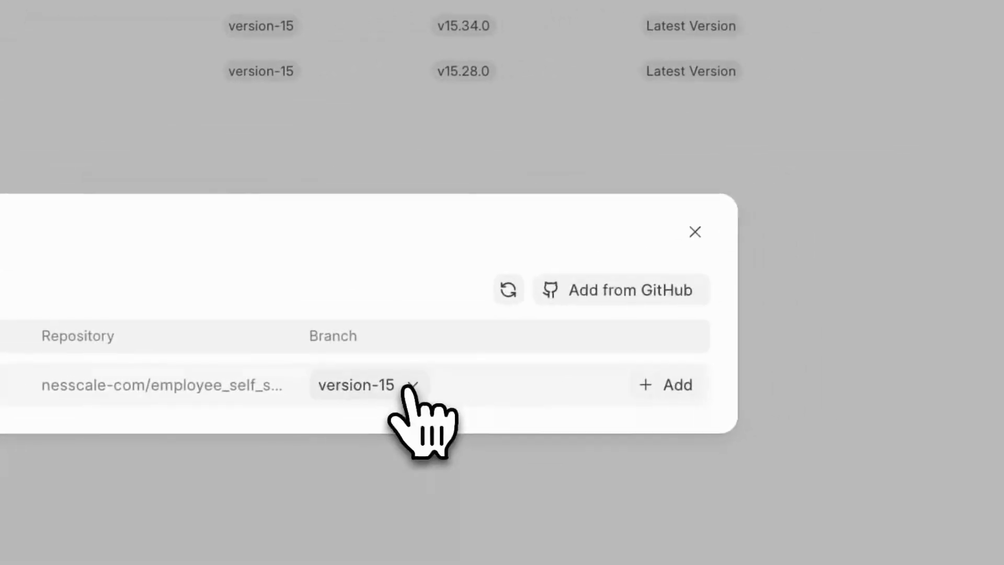
pyautogui.click(657, 398)
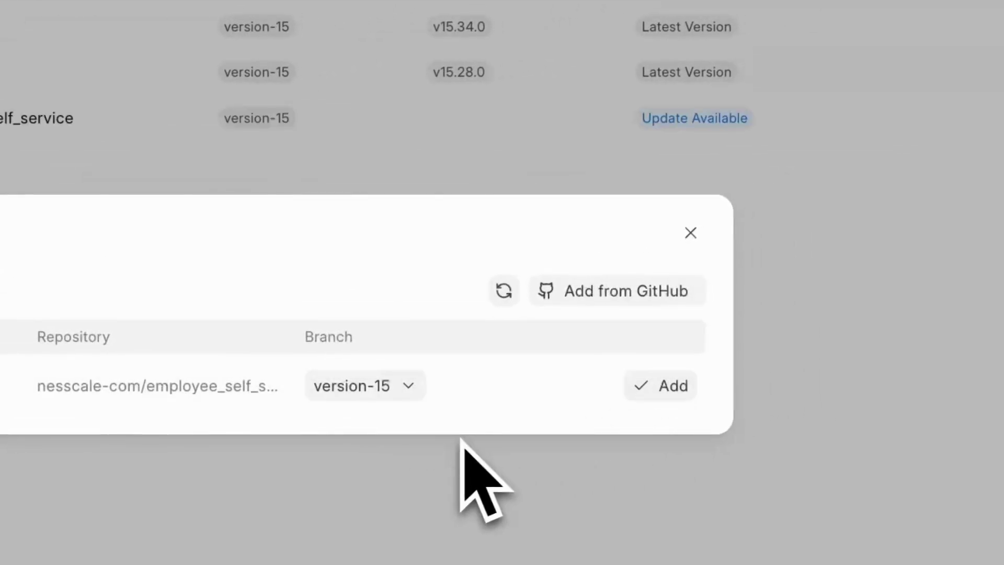
# Deploy the bench update with Employee Self Service ticked and wait for Success.
pyautogui.click(690, 233)
pyautogui.click(883, 71)
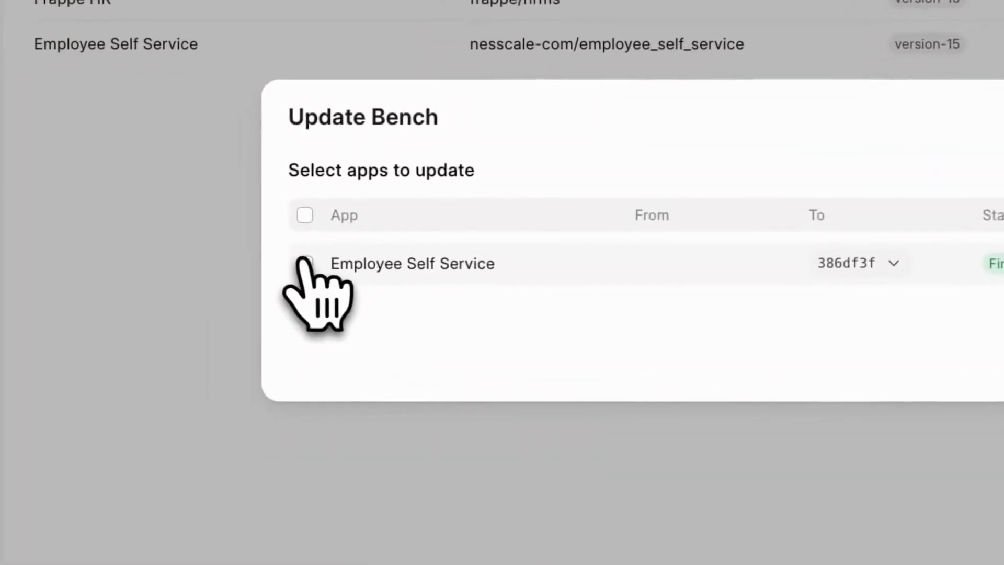
pyautogui.click(308, 263)
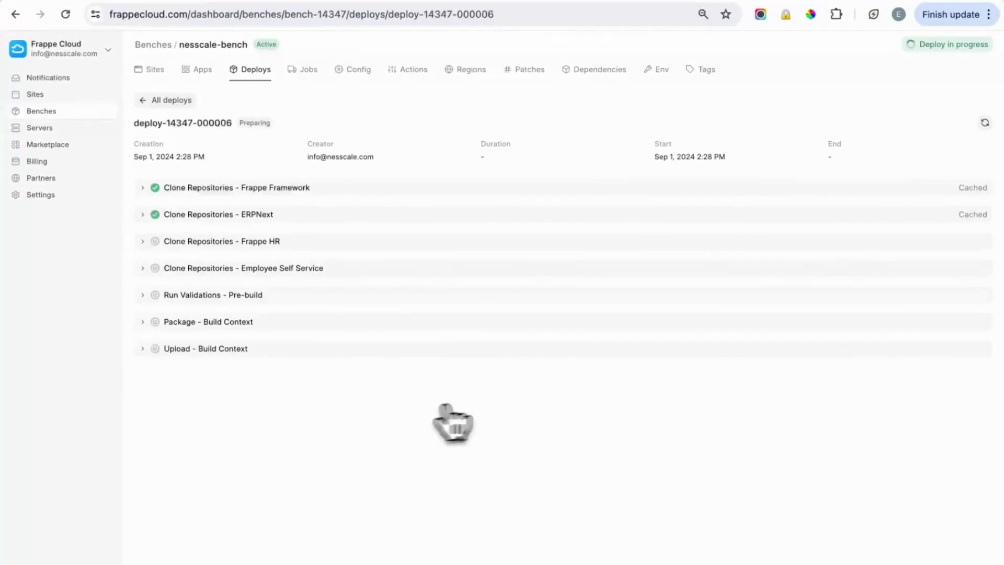
pyautogui.scroll(-3, 409, 523)
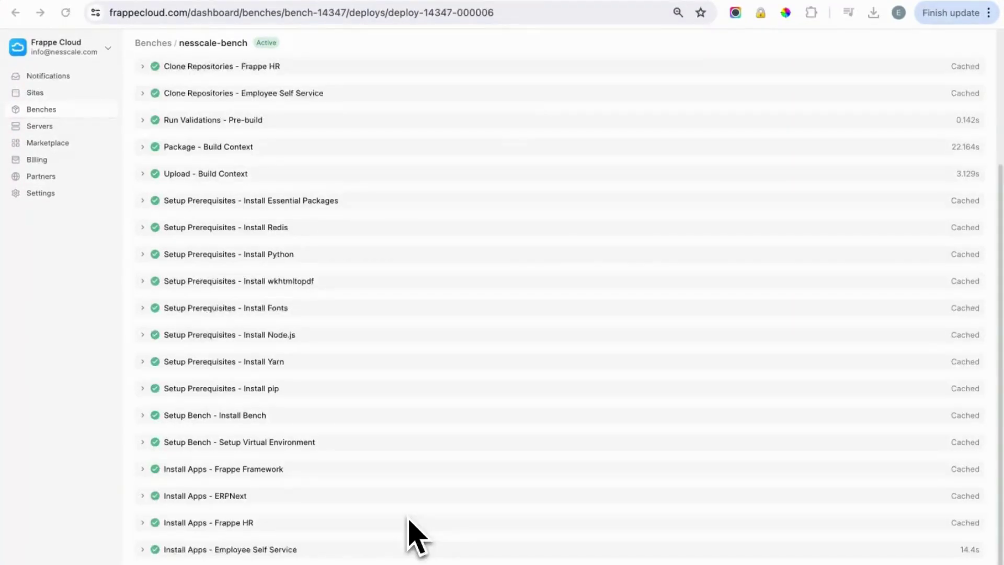
pyautogui.scroll(3, 318, 308)
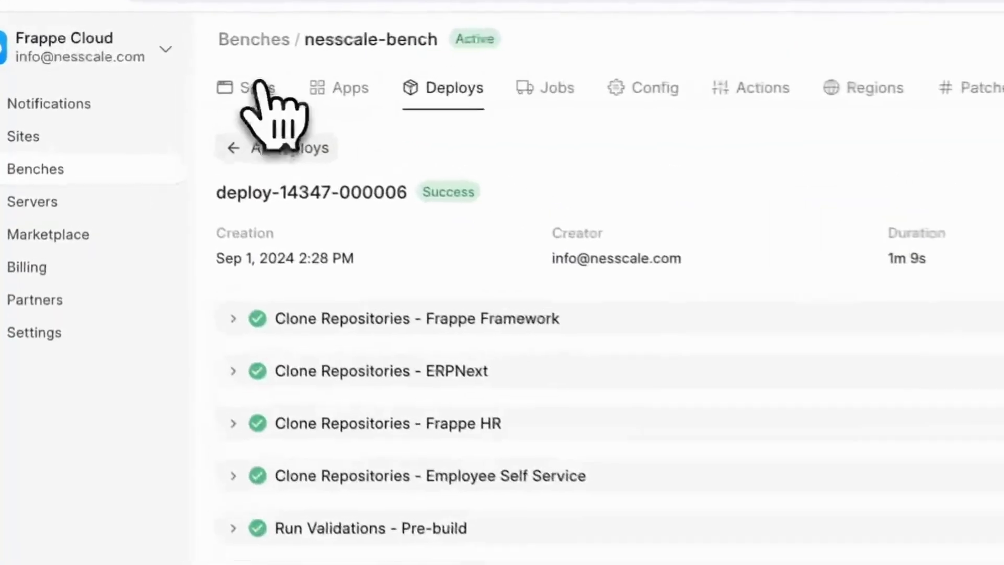
# Start installing Employee Self Service from the Apps tab of ess-nesscale.frappe.cloud.
pyautogui.click(154, 68)
pyautogui.click(416, 314)
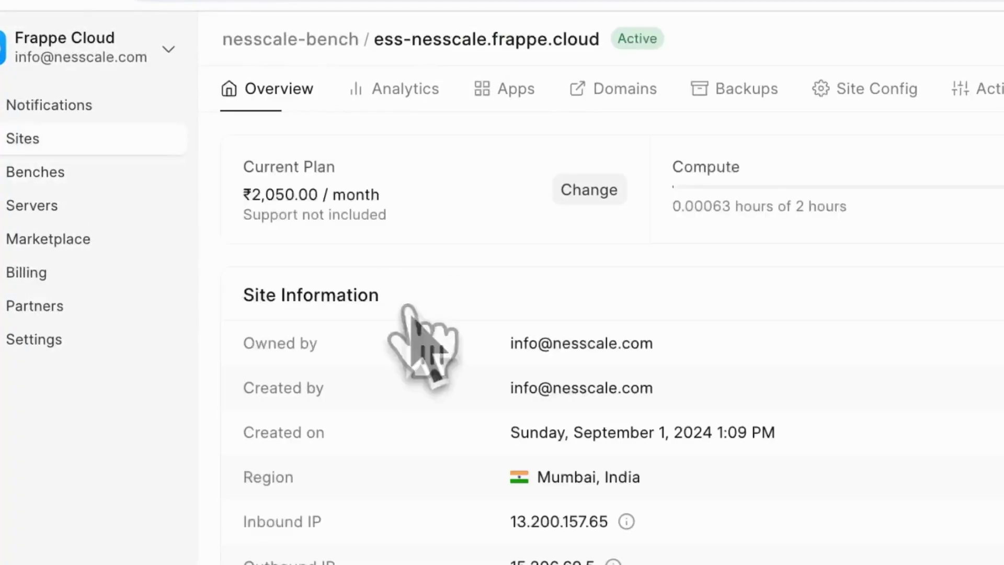
pyautogui.click(506, 89)
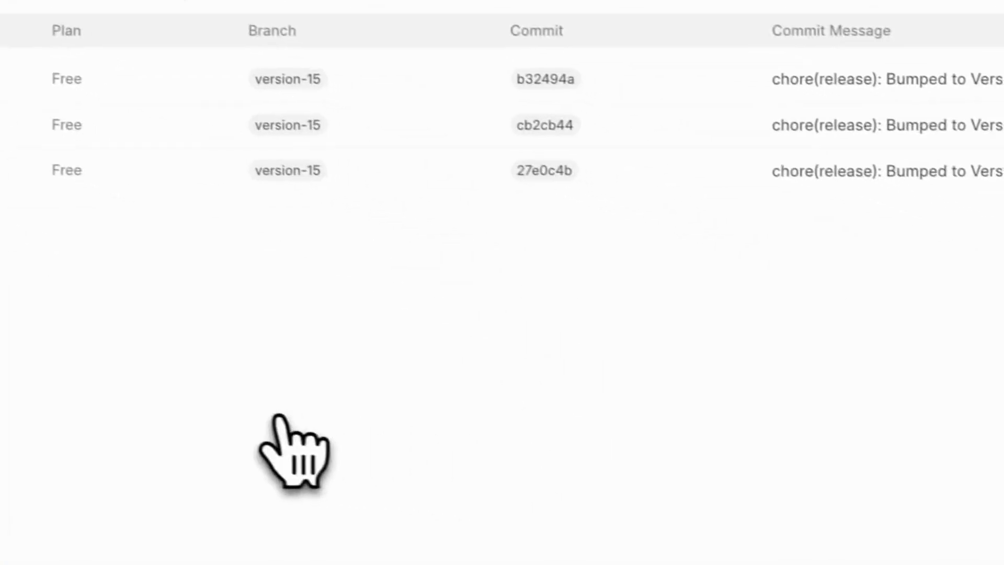
pyautogui.click(949, 232)
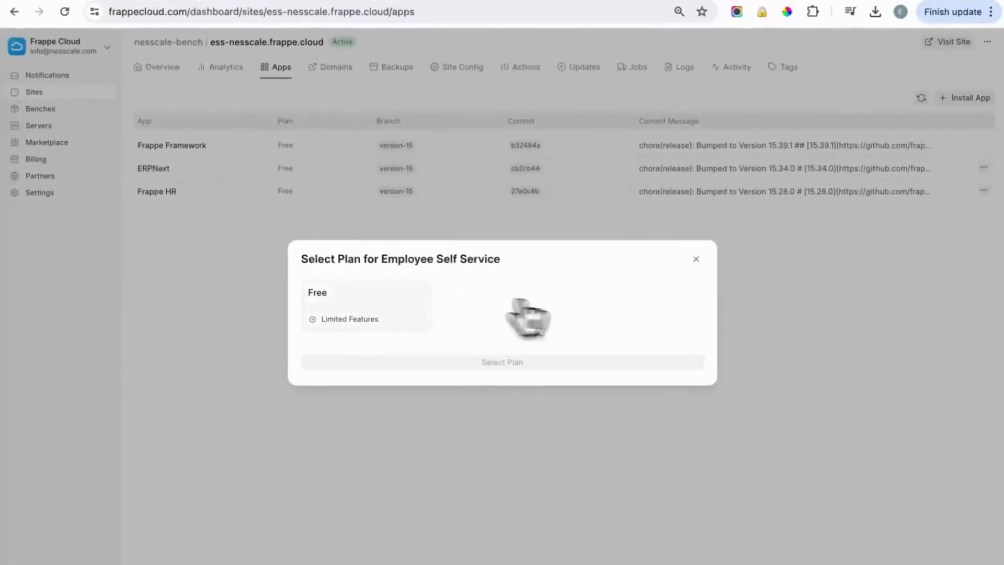
# Install Employee Self Service on the Free plan and refresh until the job finishes.
pyautogui.click(340, 300)
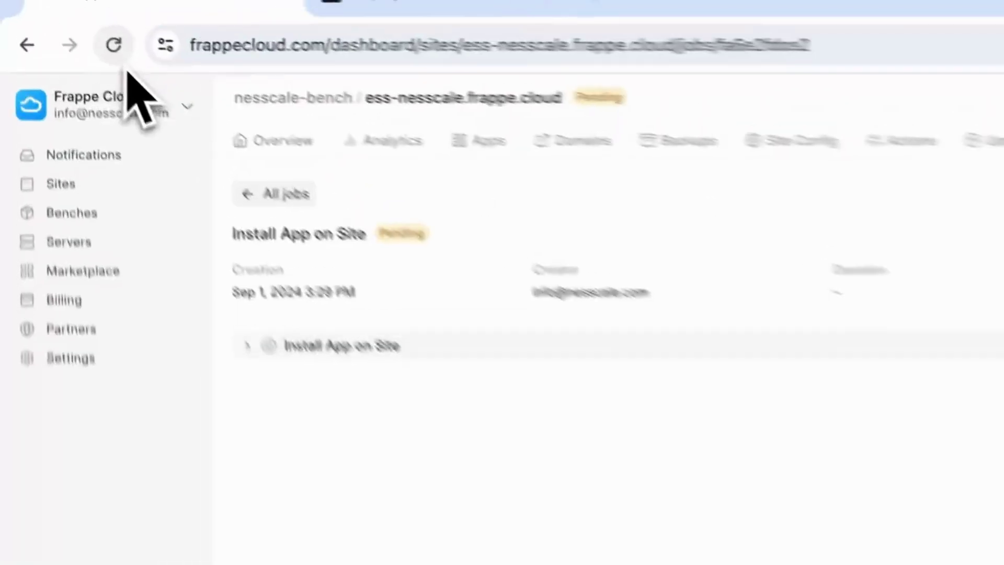
pyautogui.click(69, 18)
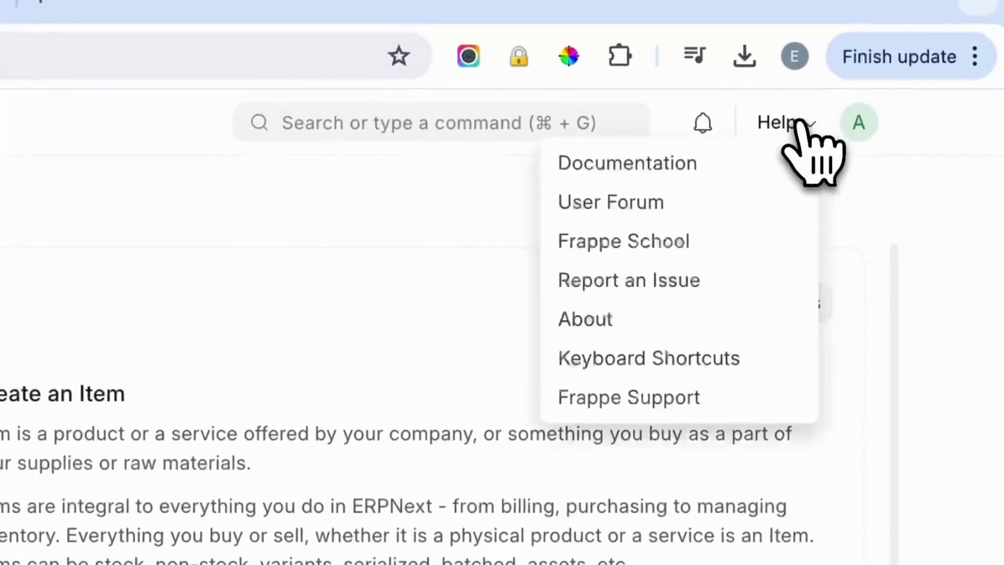
# Open Help > About to see Employee Self Service v0.0.2 under Installed Apps.
pyautogui.click(671, 319)
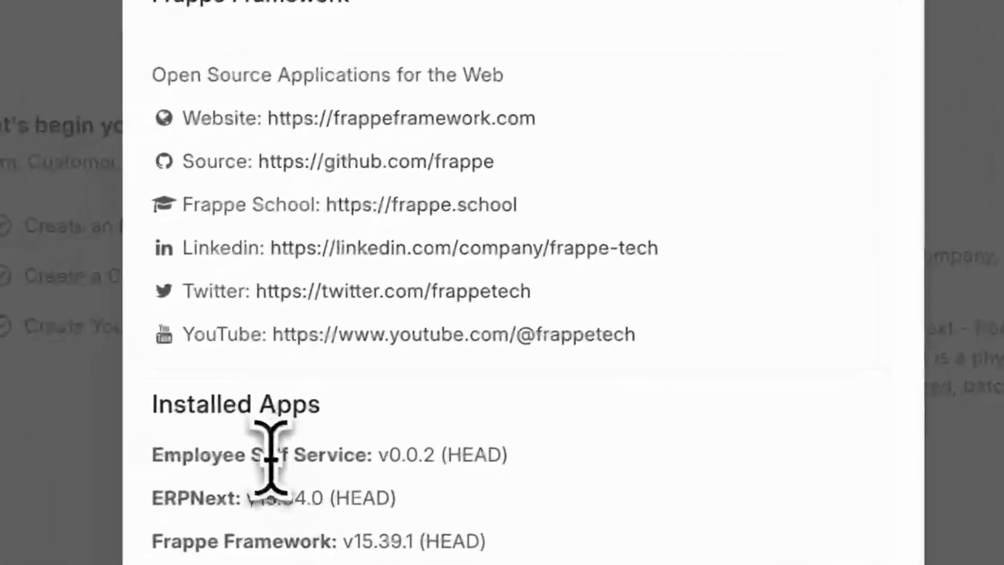